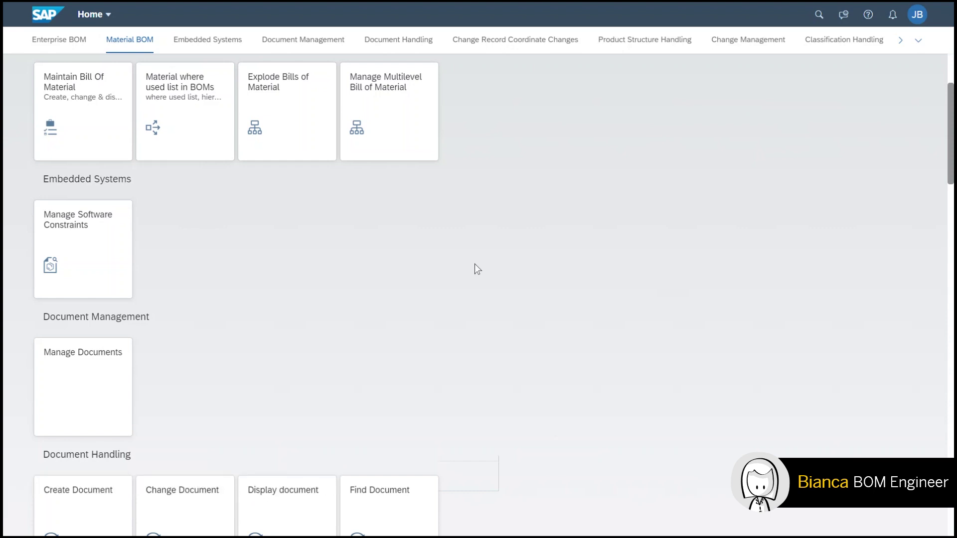
Step: List the BOMs for material HM-01-01 in plant 1710 and select the production BOM alternative 2
click(390, 142)
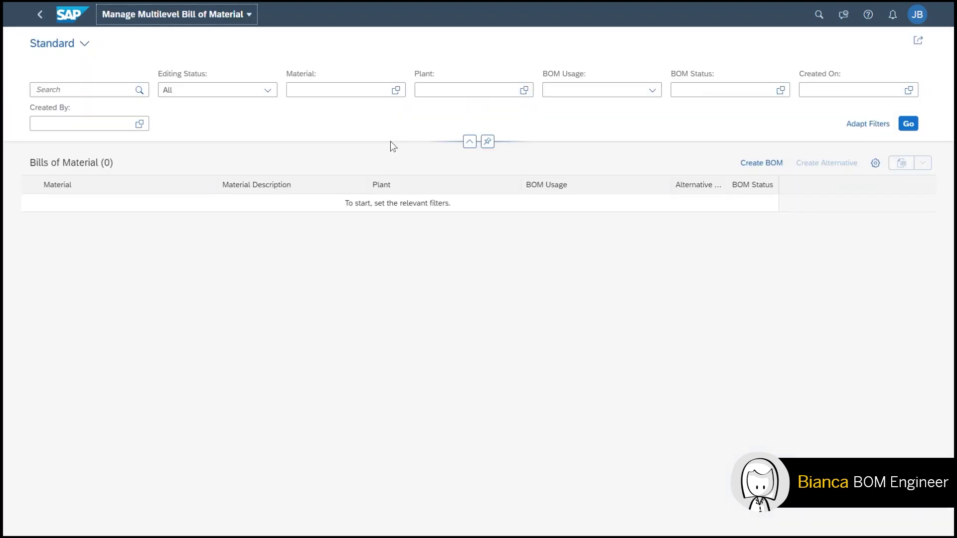
click(331, 89)
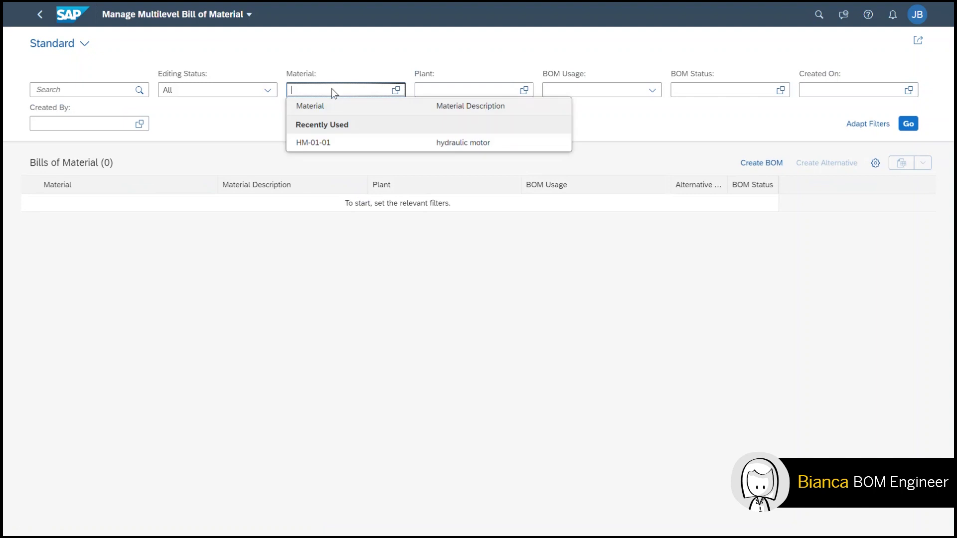
click(331, 140)
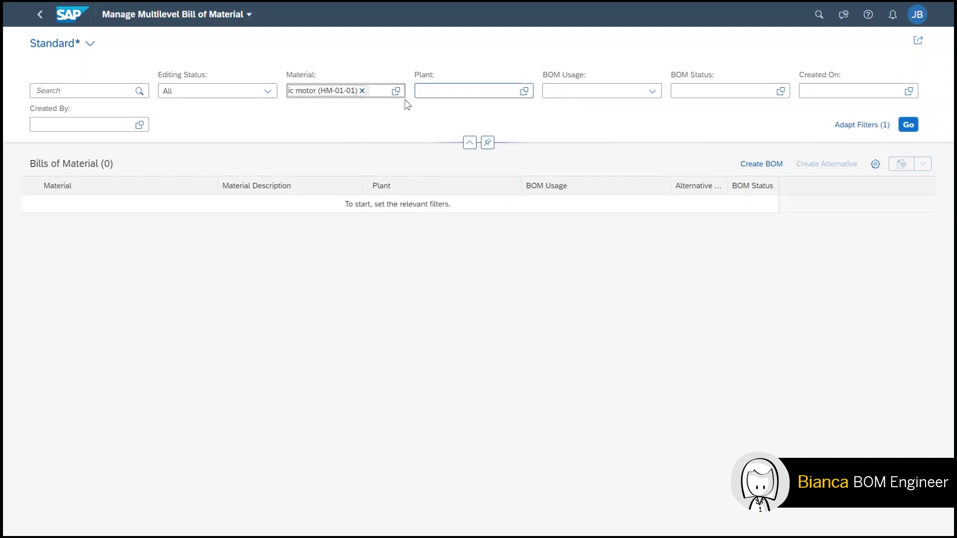
click(434, 92)
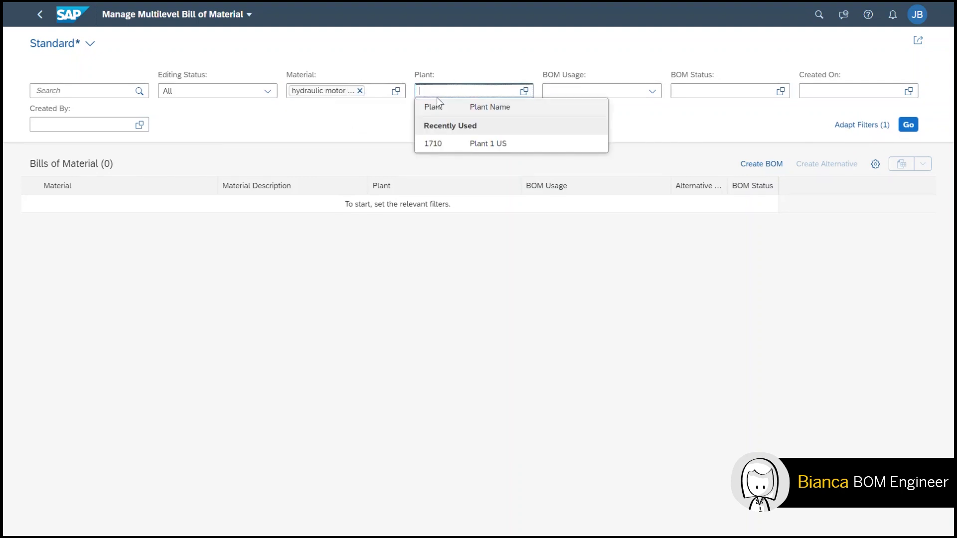
click(430, 139)
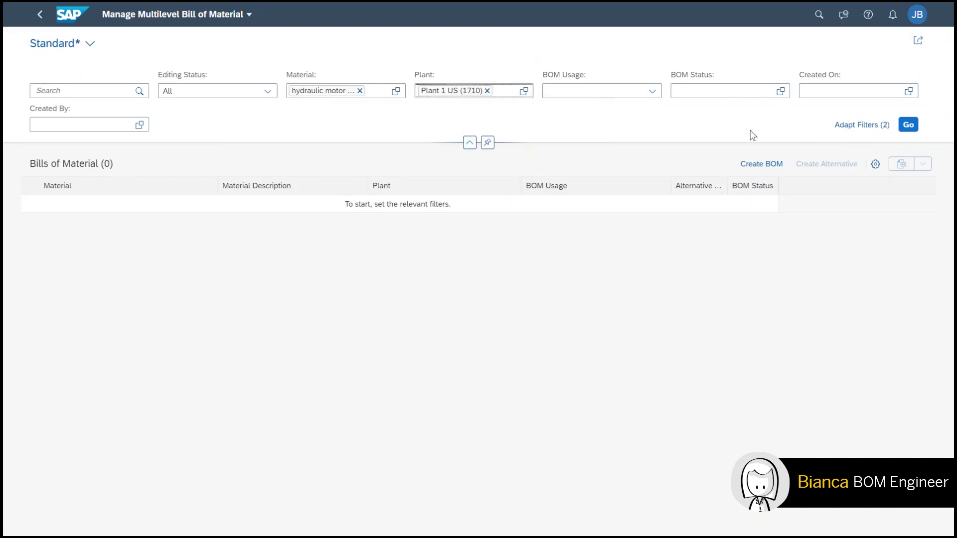
click(909, 125)
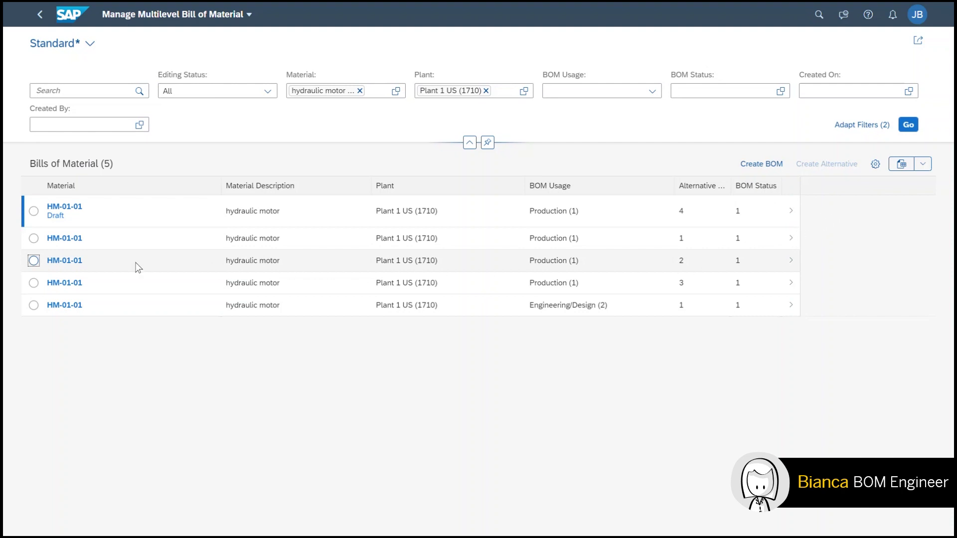
click(33, 261)
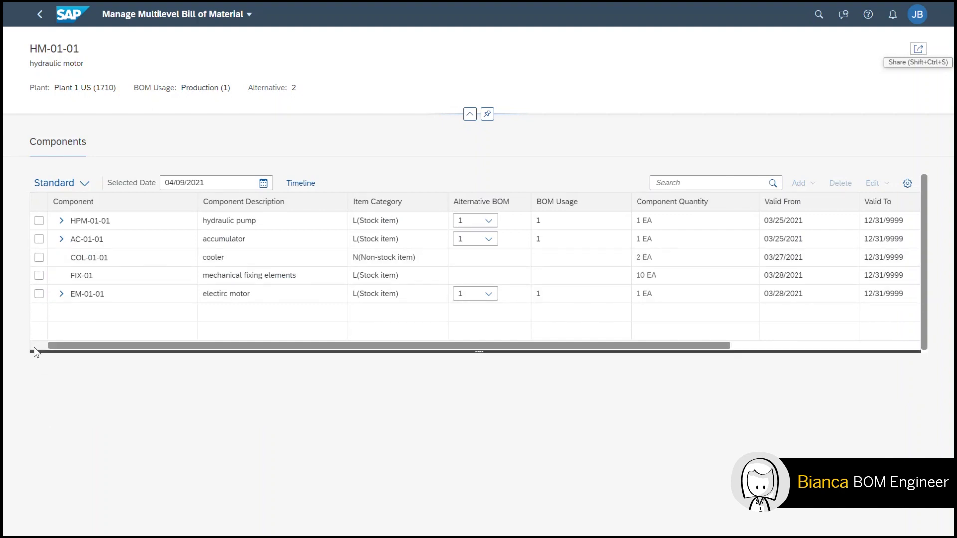
Step: Expand hydraulic pump HPM-01-01 and accumulator AC-01-01 to show their sub-components
click(62, 220)
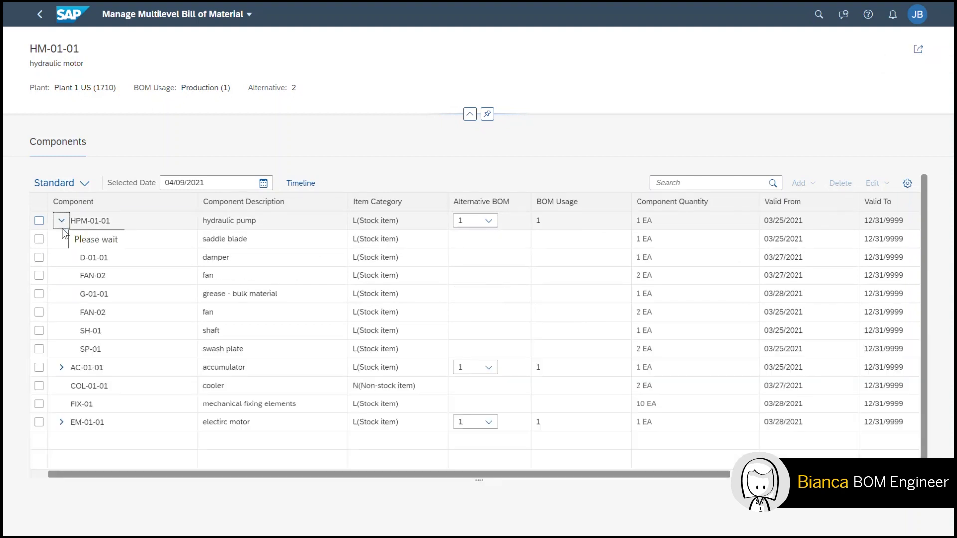
click(62, 368)
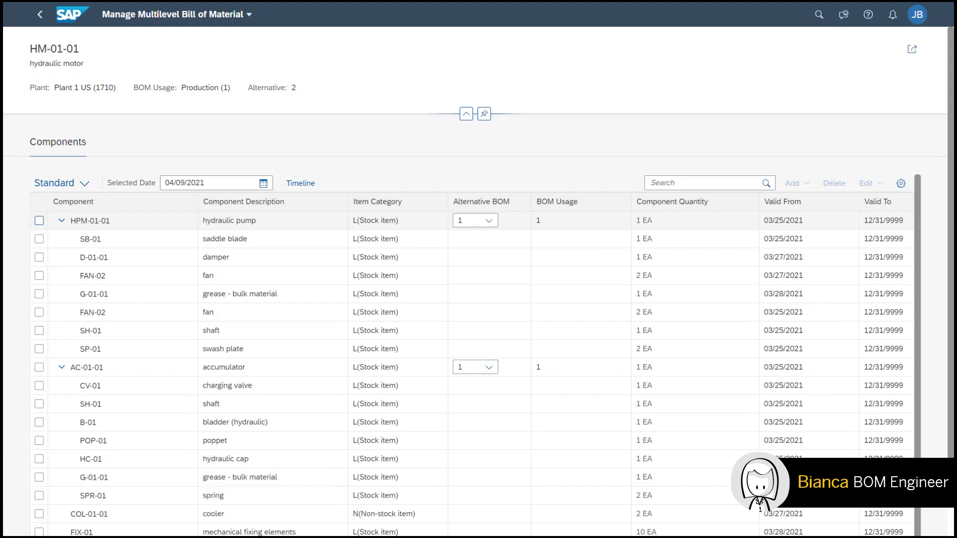
Step: View the BOM as of change CN28032021 with HPM-01-01 expanded, then close the timeline
click(38, 220)
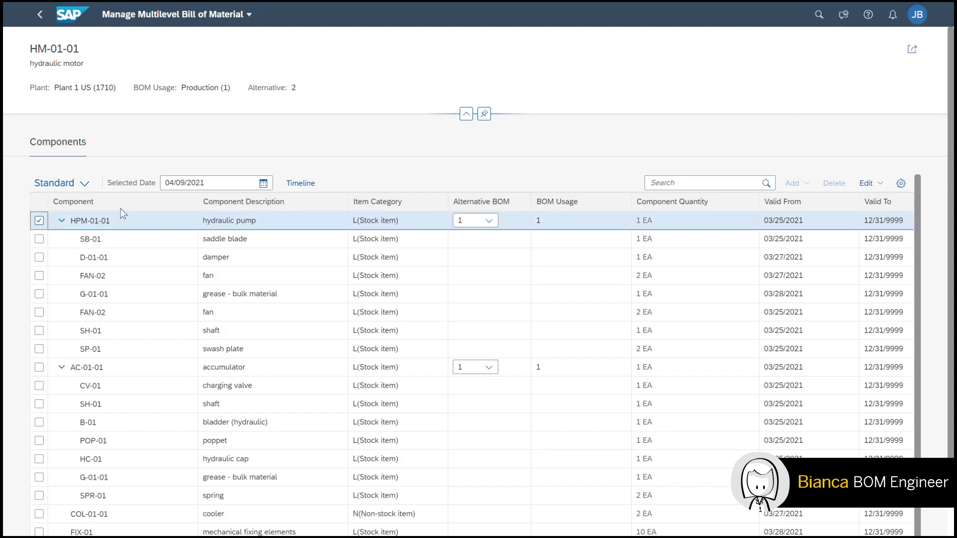
click(296, 184)
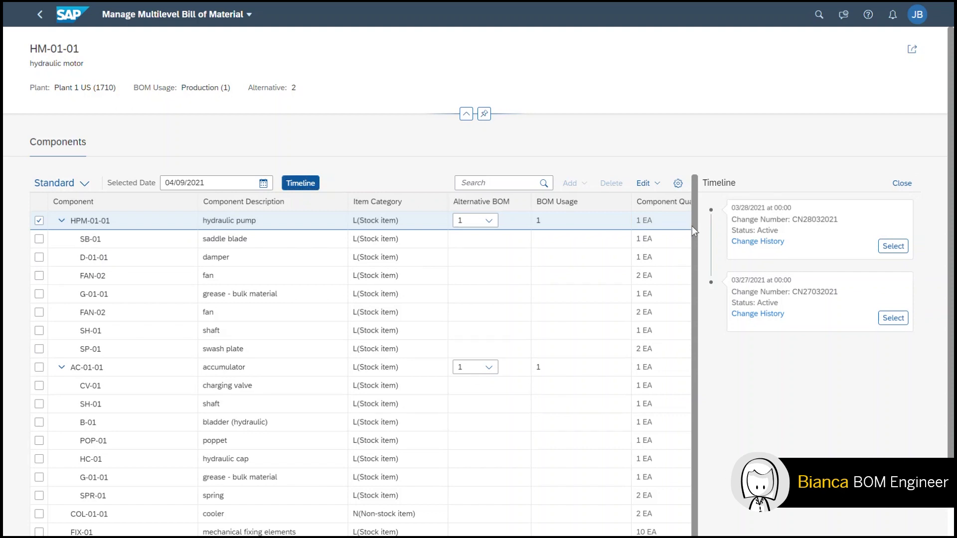
click(892, 246)
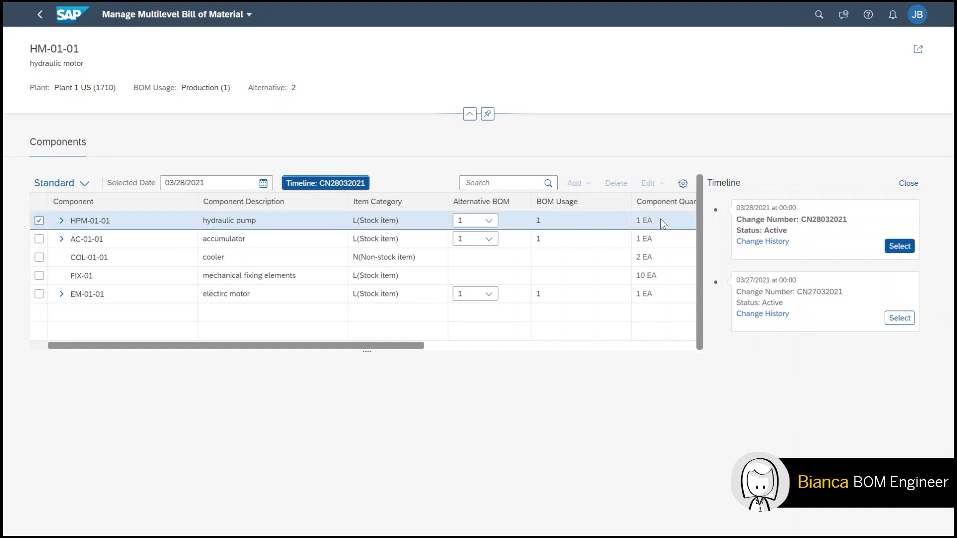
click(61, 221)
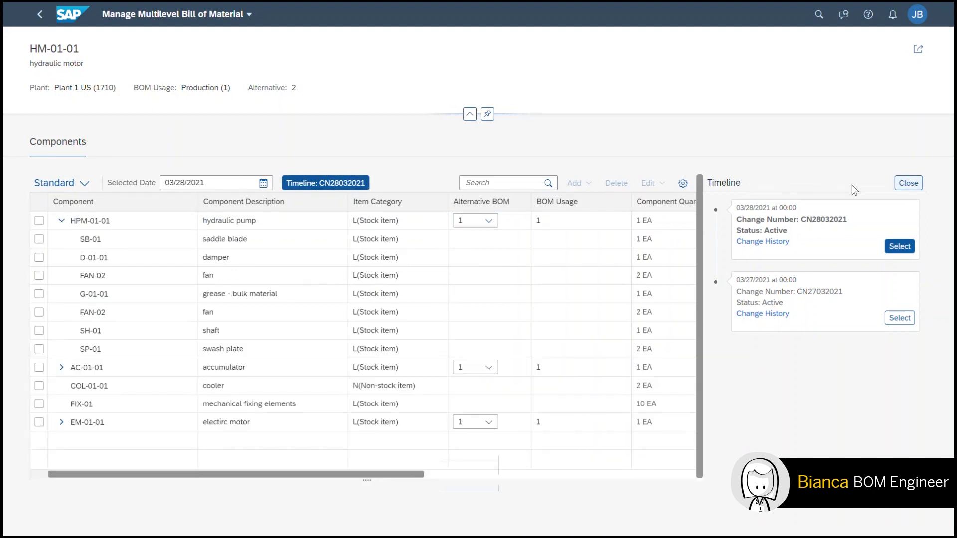
click(908, 182)
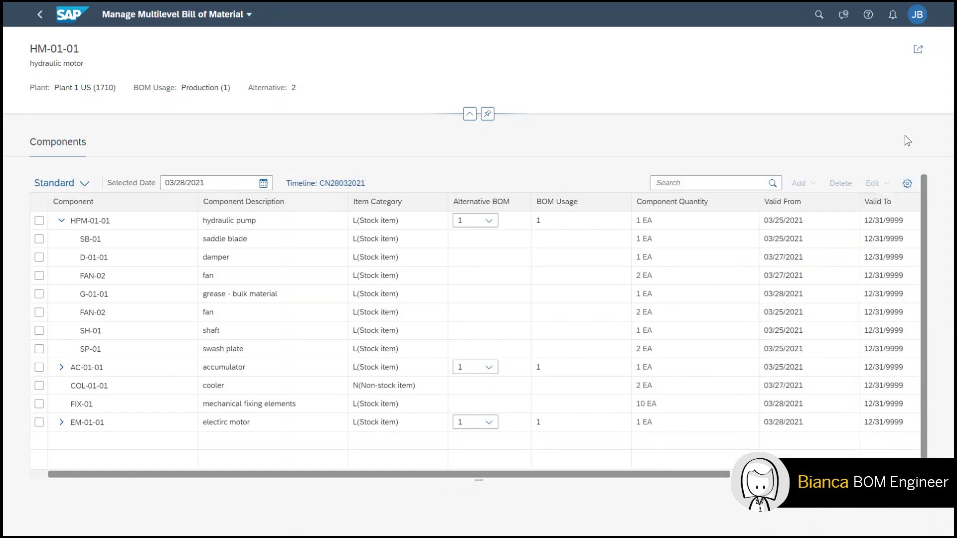
Step: Set the validity date to 03/26/2021 and switch accumulator AC-01-01 to alternative BOM 2
click(263, 183)
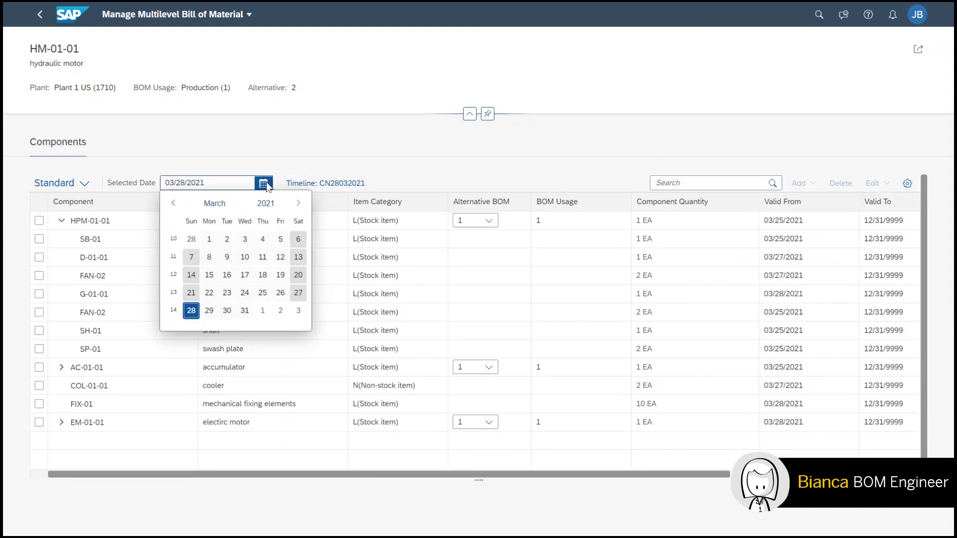
click(280, 292)
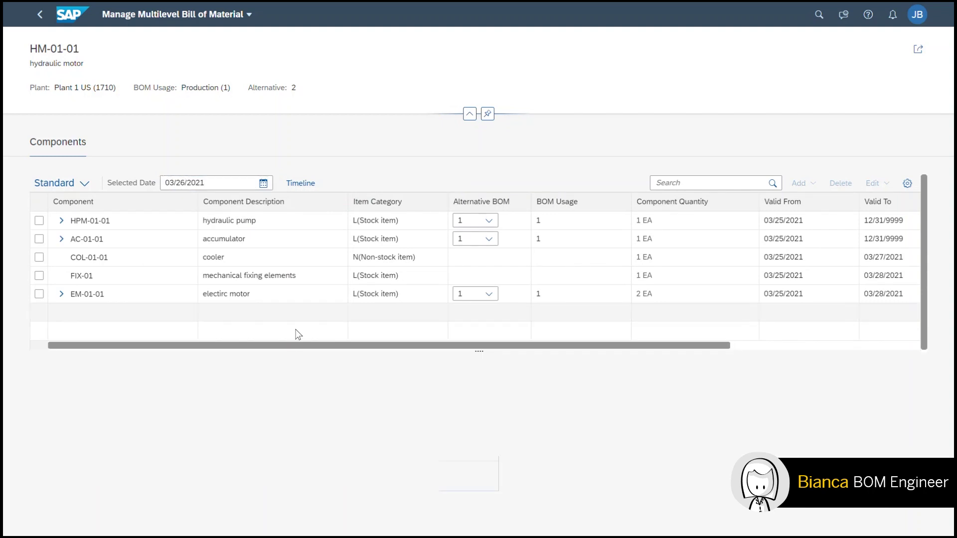
click(61, 239)
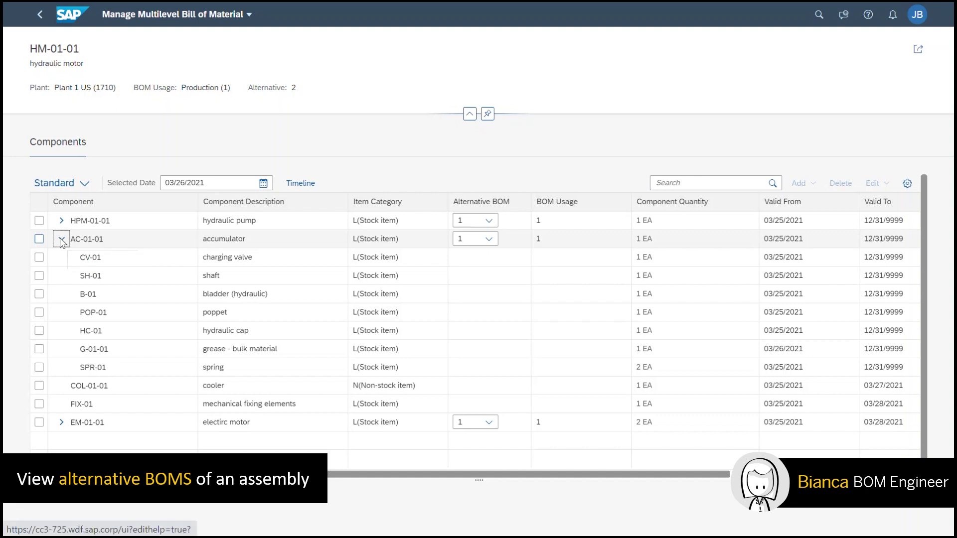
click(488, 239)
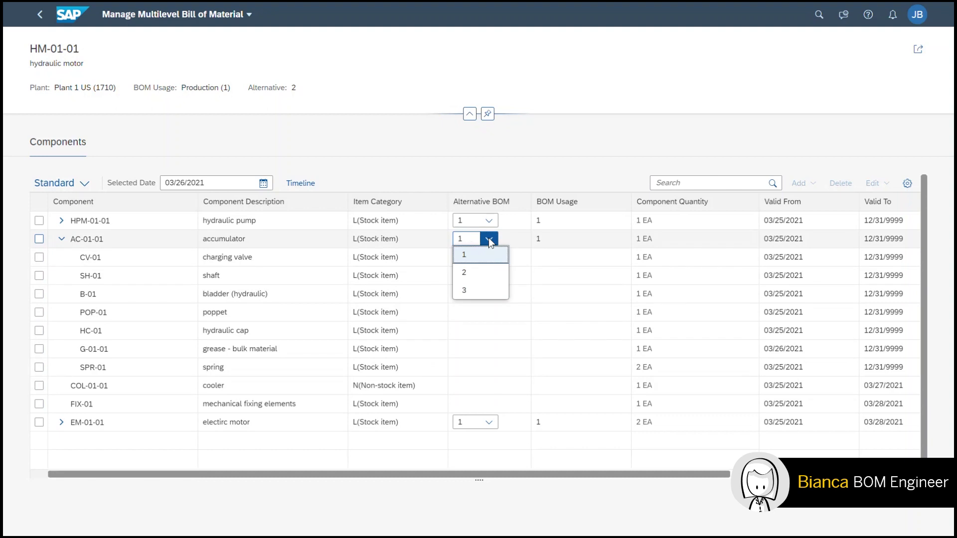
click(489, 273)
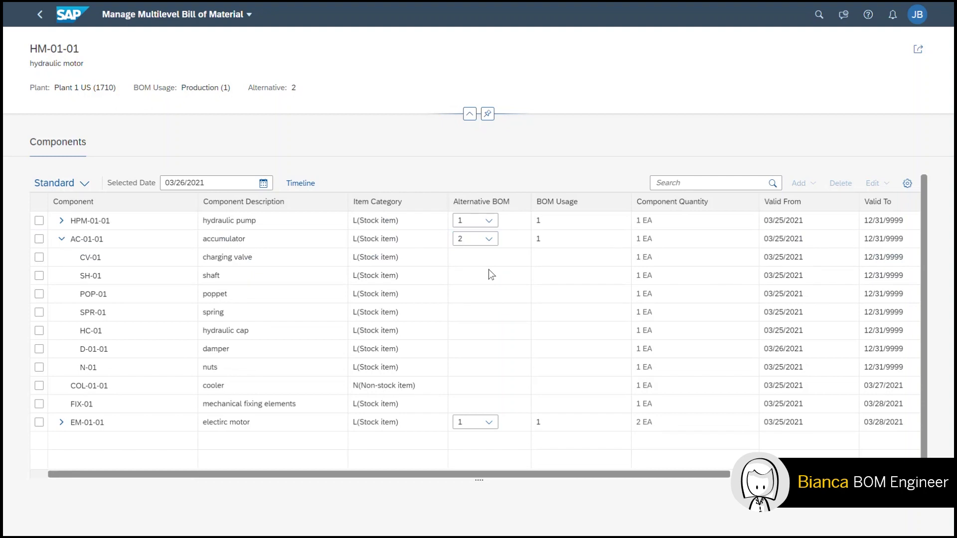
click(907, 183)
Step: Add Assignment Number, Bill of Material, BOM Category, BOM Version, Changed By and Changed On columns
click(239, 373)
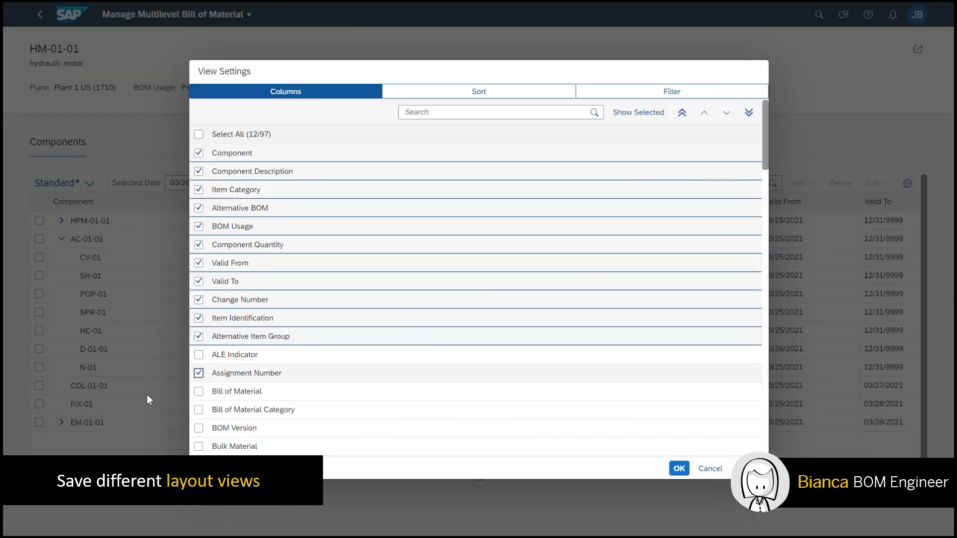
click(199, 391)
click(199, 410)
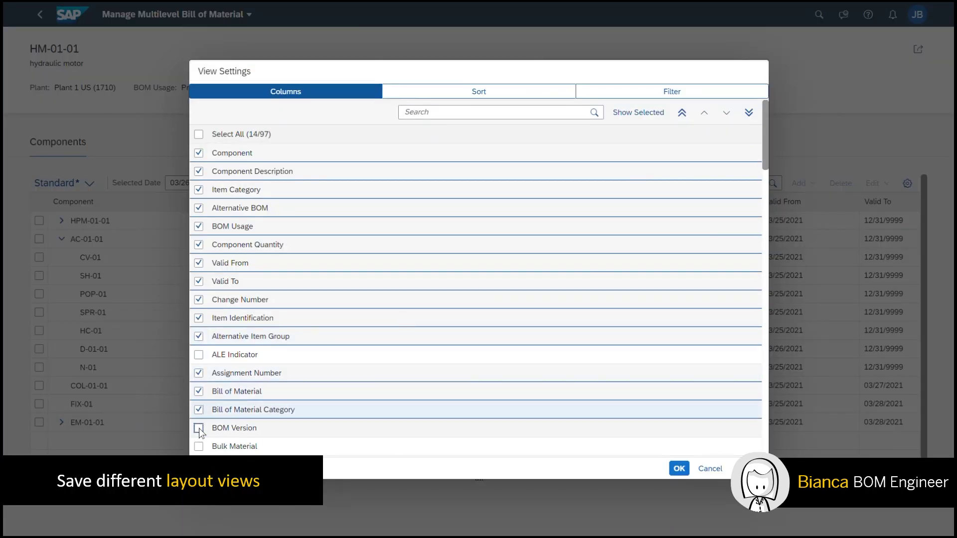
click(199, 428)
scroll(199, 383, down, 6)
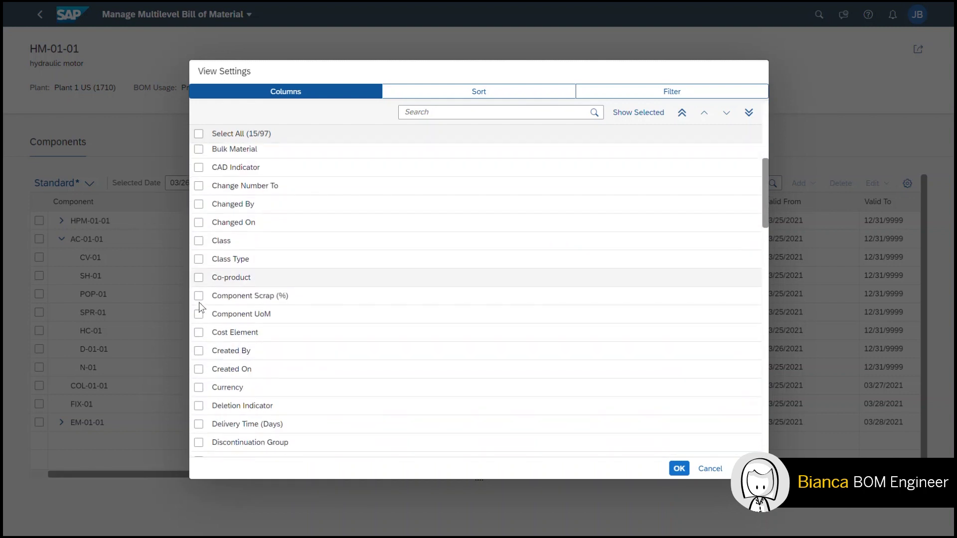
click(198, 205)
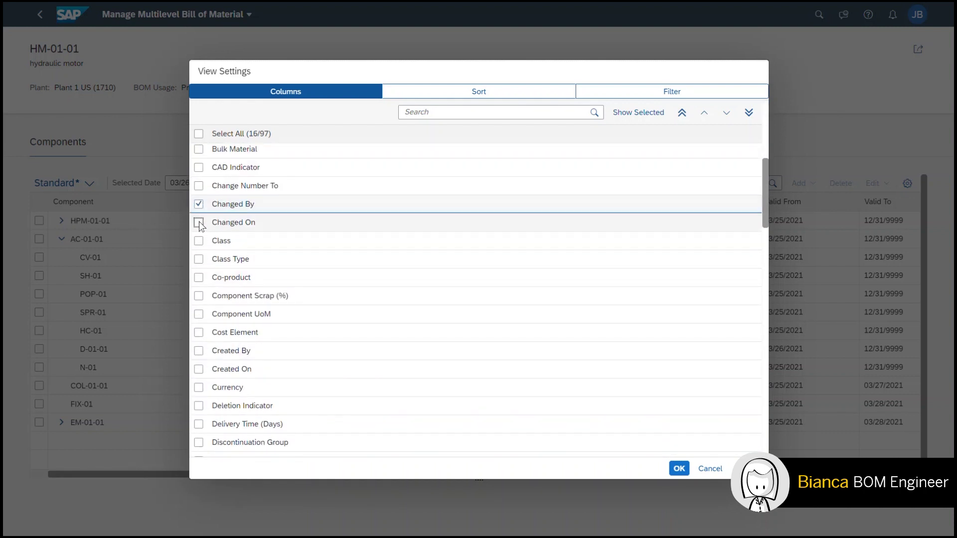
click(199, 223)
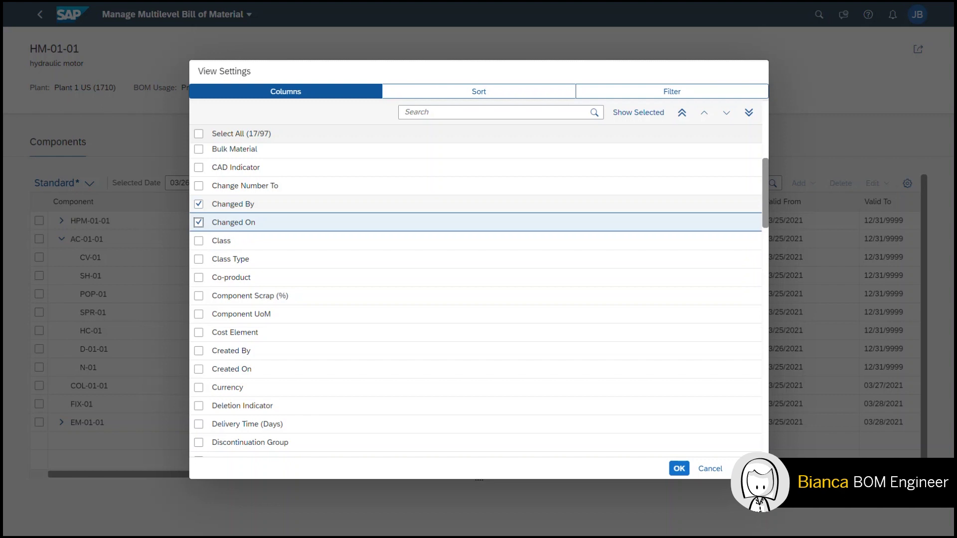
click(677, 469)
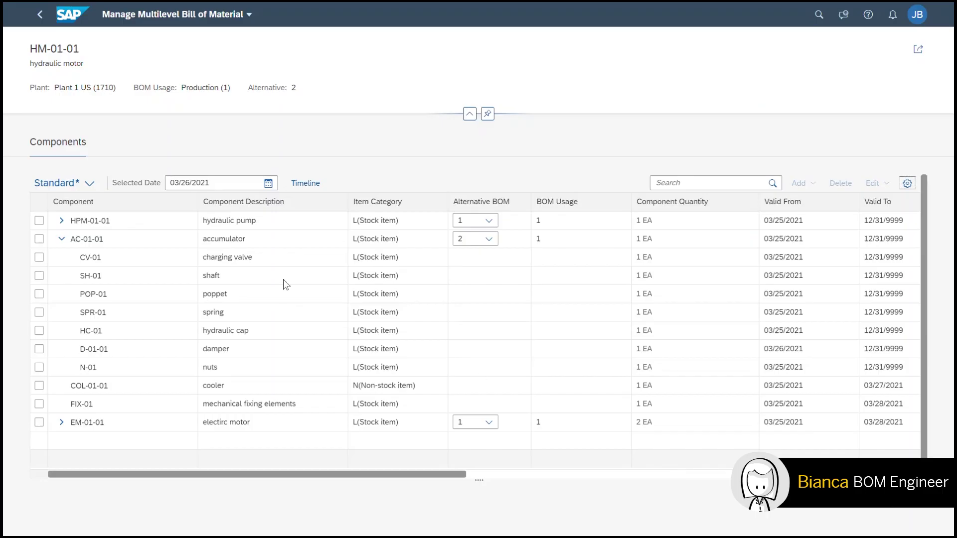
click(87, 184)
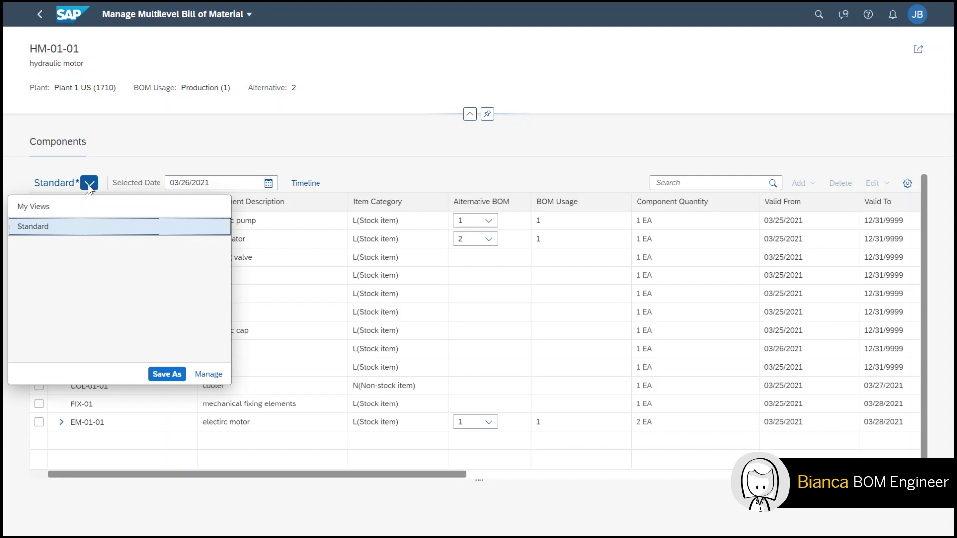
click(174, 374)
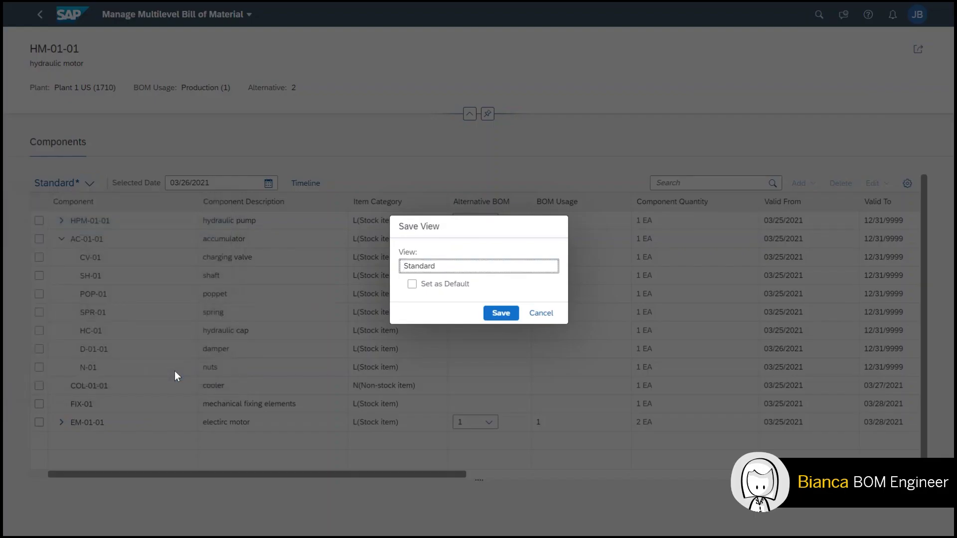
click(536, 315)
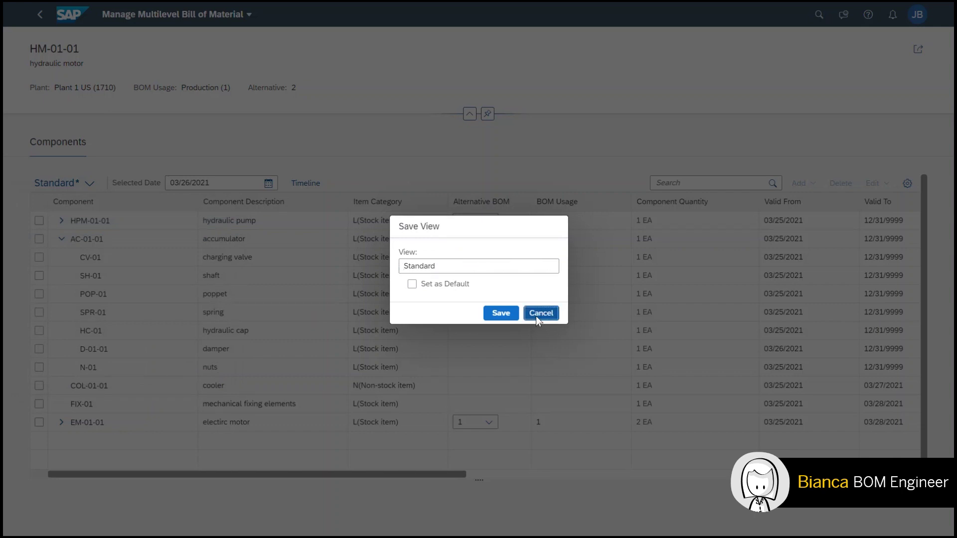
scroll(537, 316, right, 3)
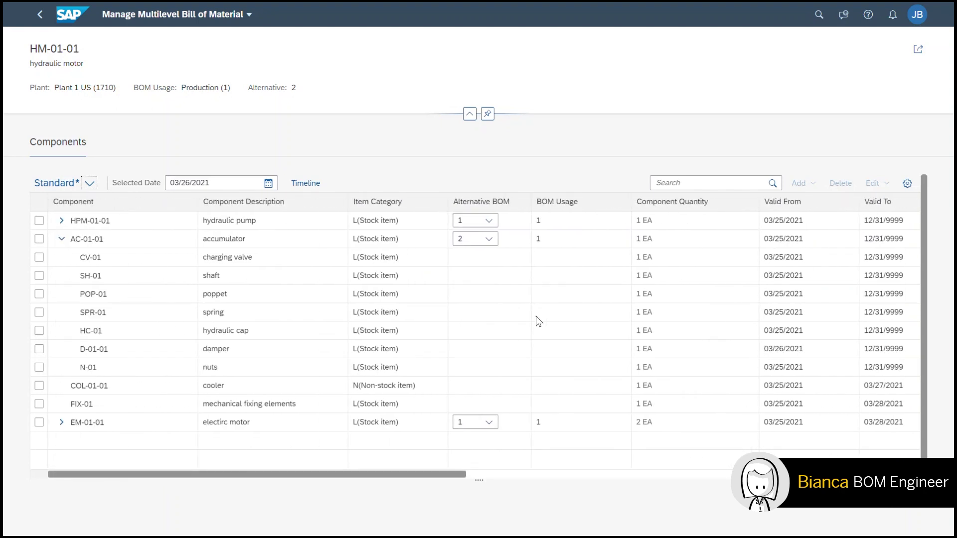
click(62, 224)
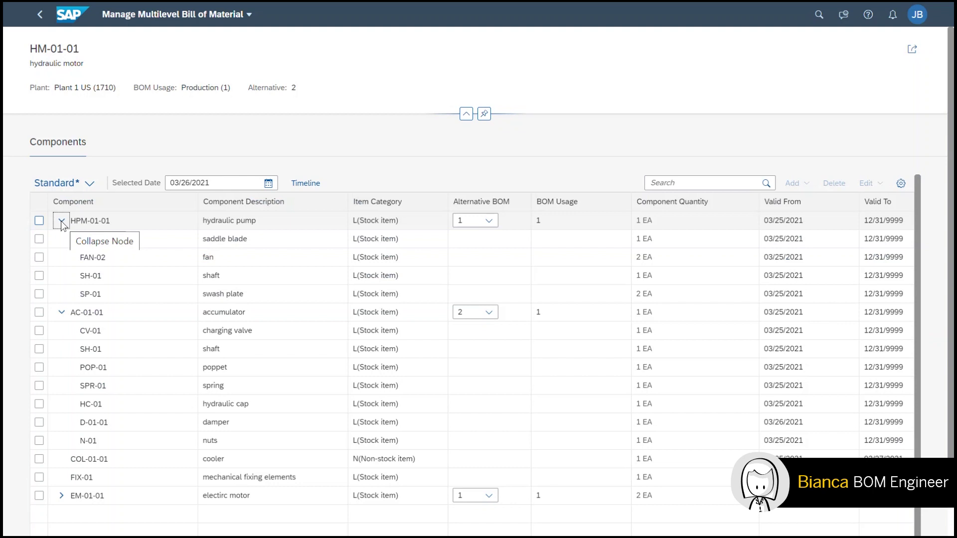
Step: Search the component table for 'shaft' to mark both SH-01 shaft rows
click(766, 185)
text(s)
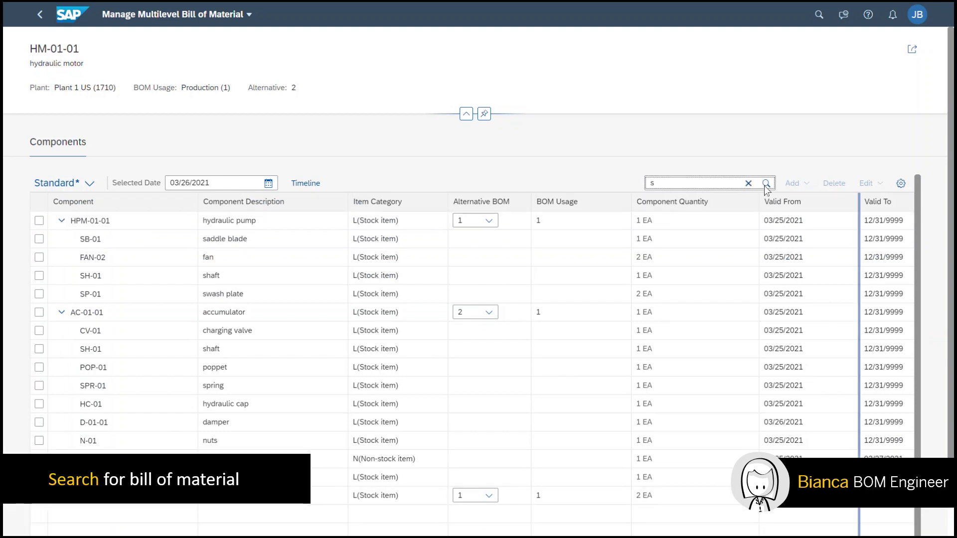
text(haft)
click(766, 184)
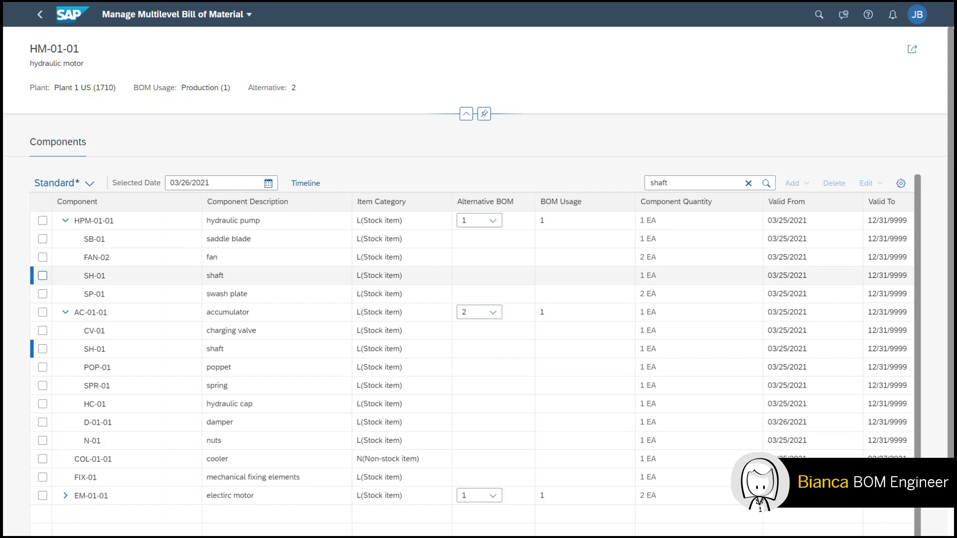
Step: Select the pump's SH-01 shaft row and make the hydraulic pump's components editable without a change number
click(43, 275)
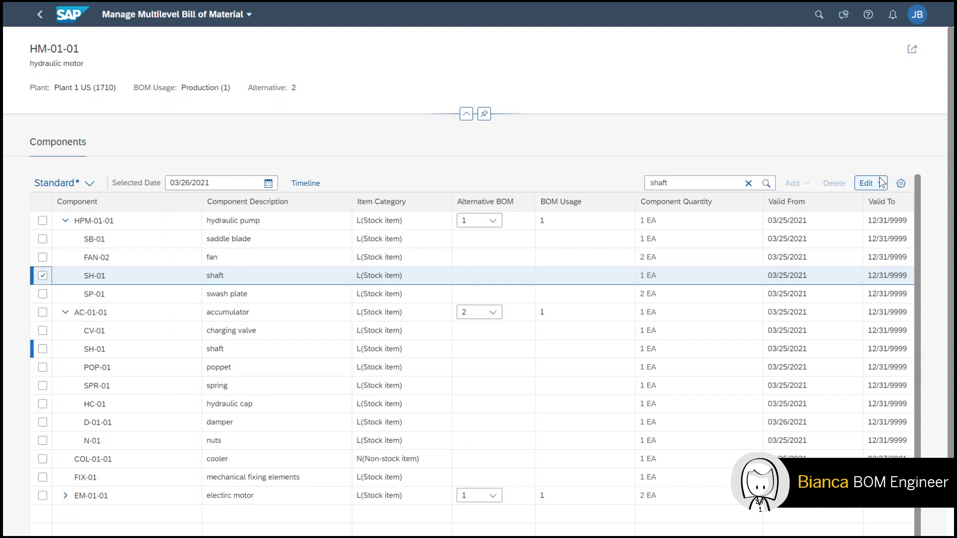
click(881, 183)
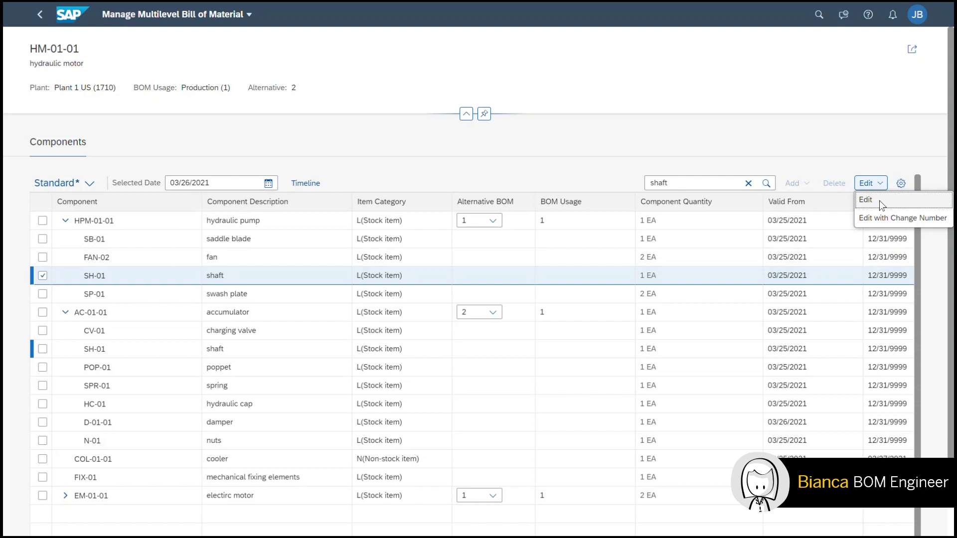
click(879, 201)
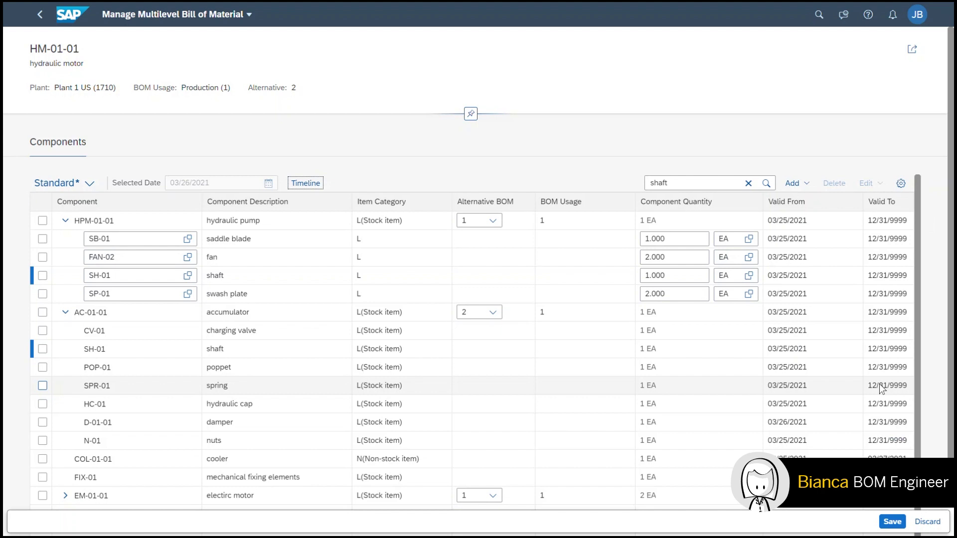
Step: Change the swash plate SP-01 quantity from 2.000 to 3.000
click(695, 294)
key(Home)
key(shift+Right)
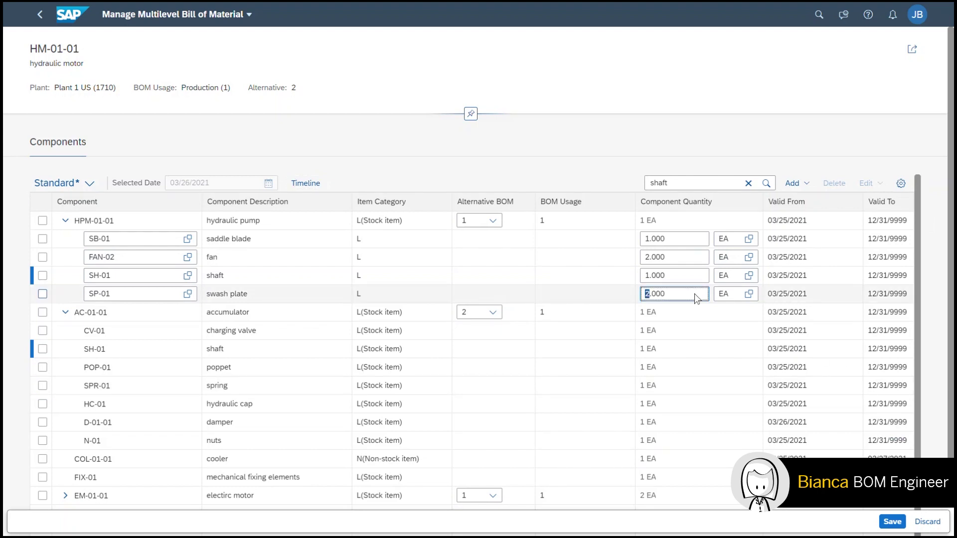
text(3)
click(171, 213)
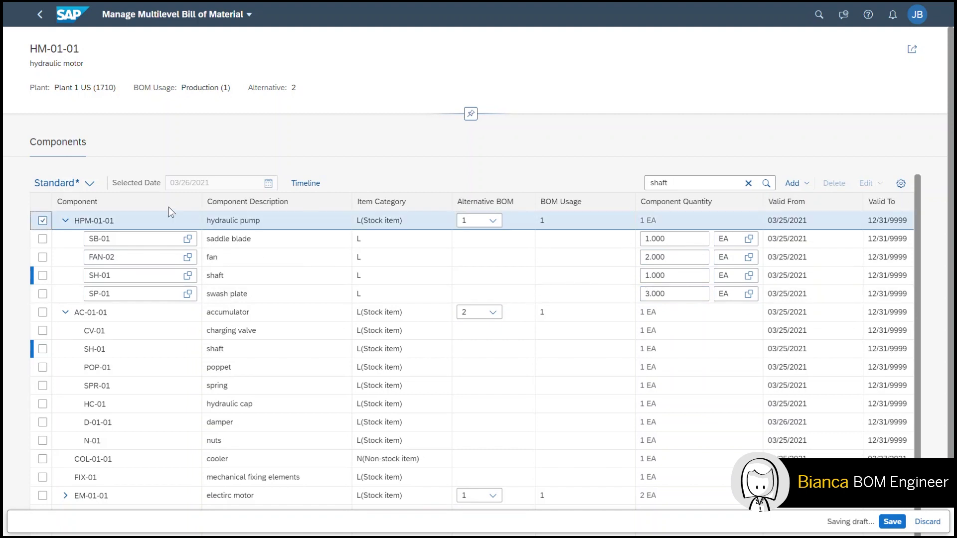
Step: Add damper D-01-01 as a single component under hydraulic pump HPM-01-01
click(806, 182)
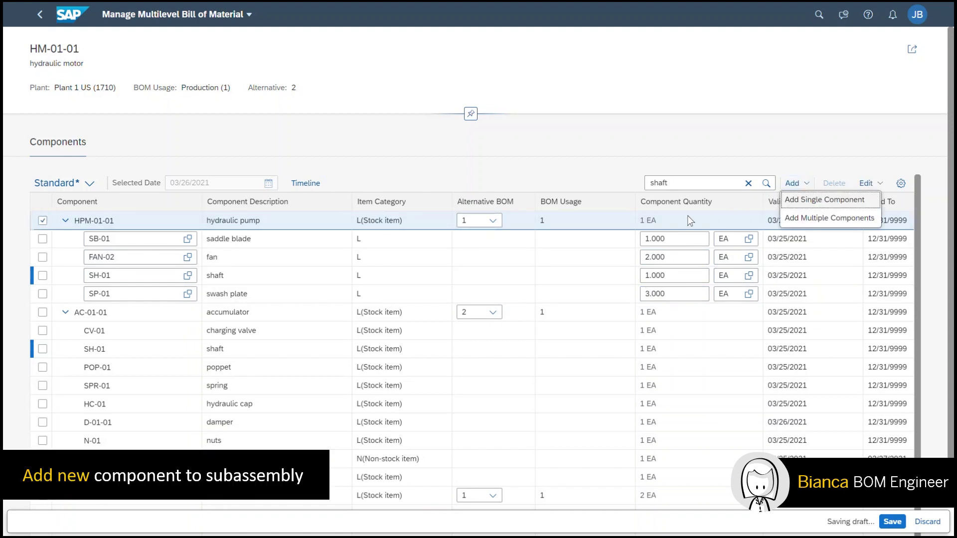
click(827, 197)
click(187, 312)
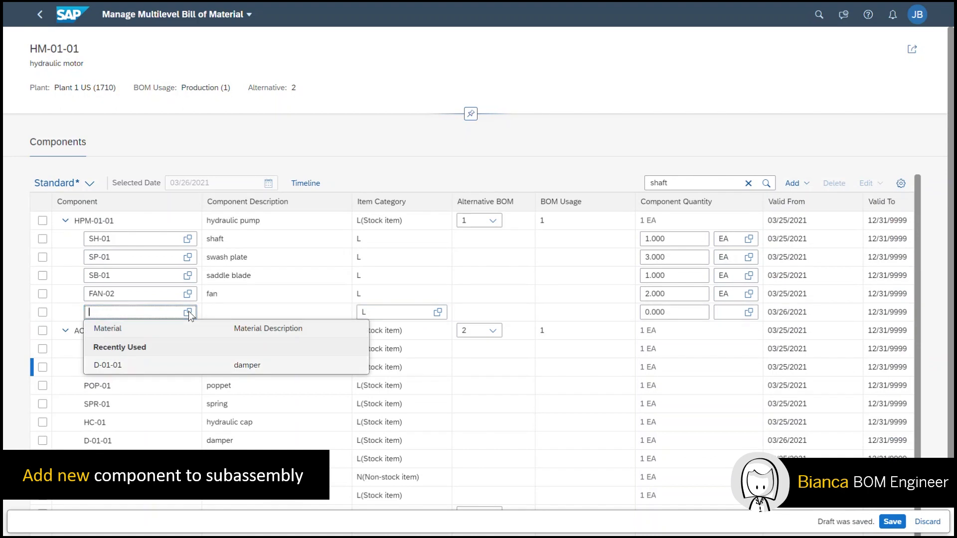
key(Down)
key(Return)
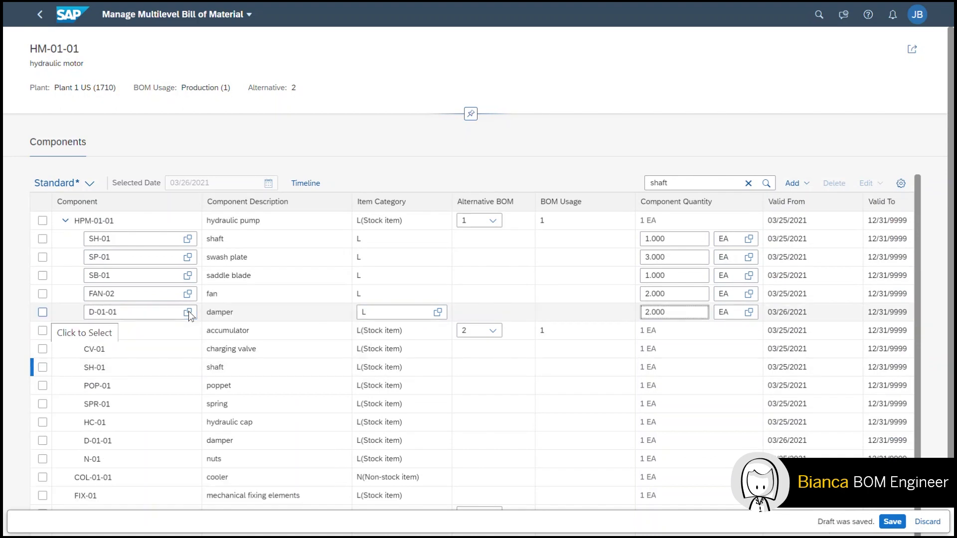
Step: Delete the D-01-01 damper row again and save the BOM
click(42, 312)
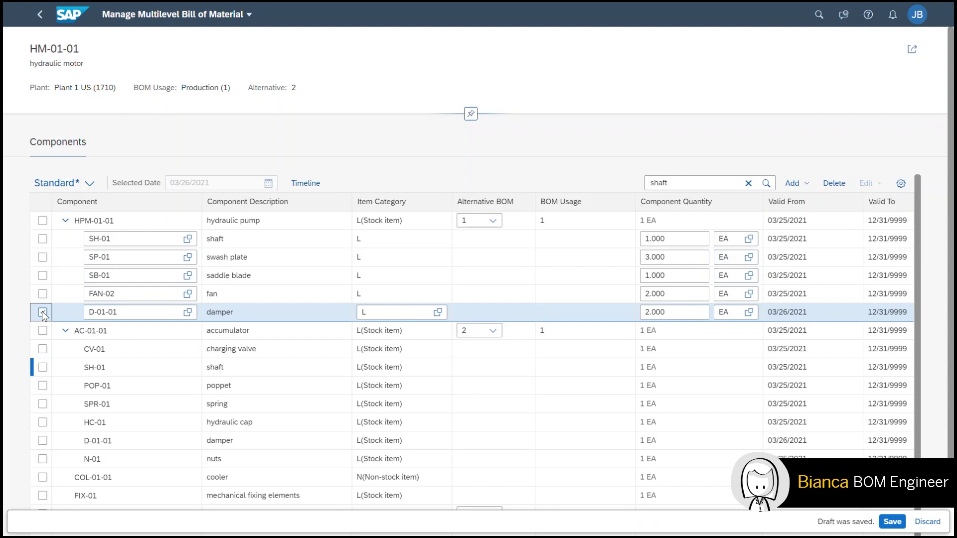
click(842, 184)
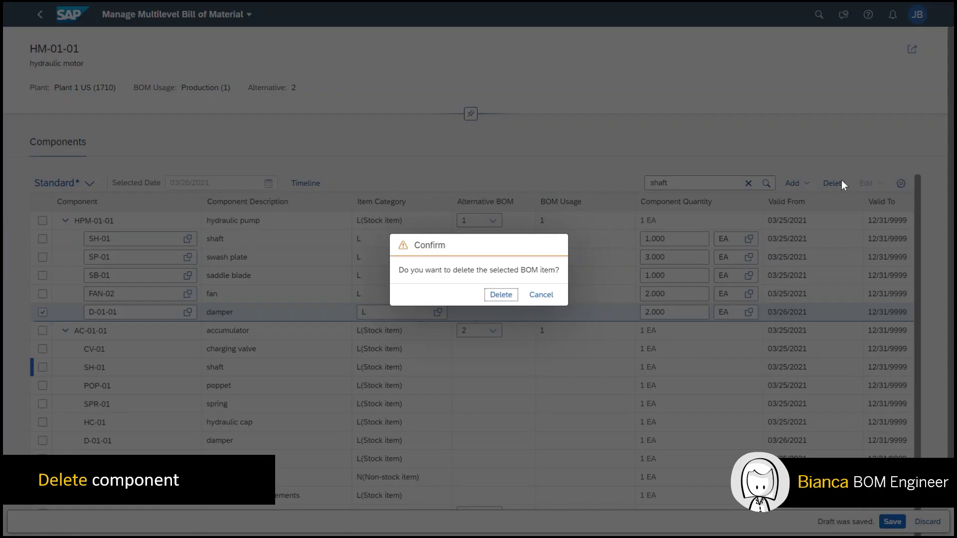
click(501, 294)
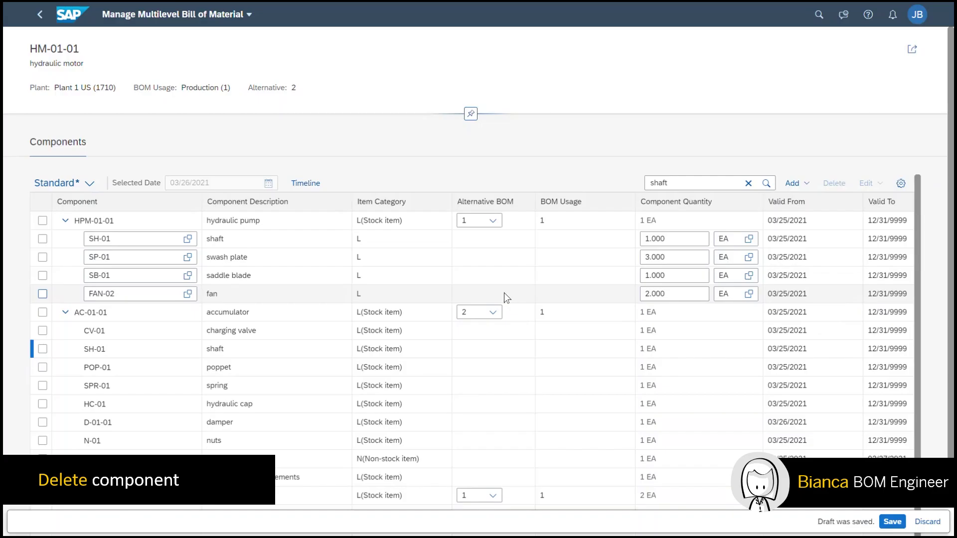
click(891, 521)
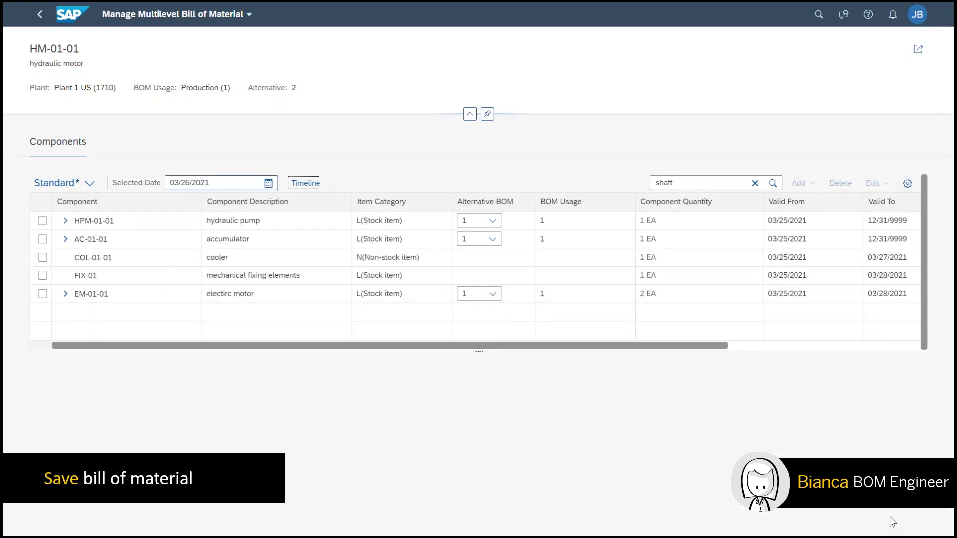
Step: Return to the HM-01-01 BOM list and start an alternative from the Engineering/Design BOM
click(38, 19)
click(34, 305)
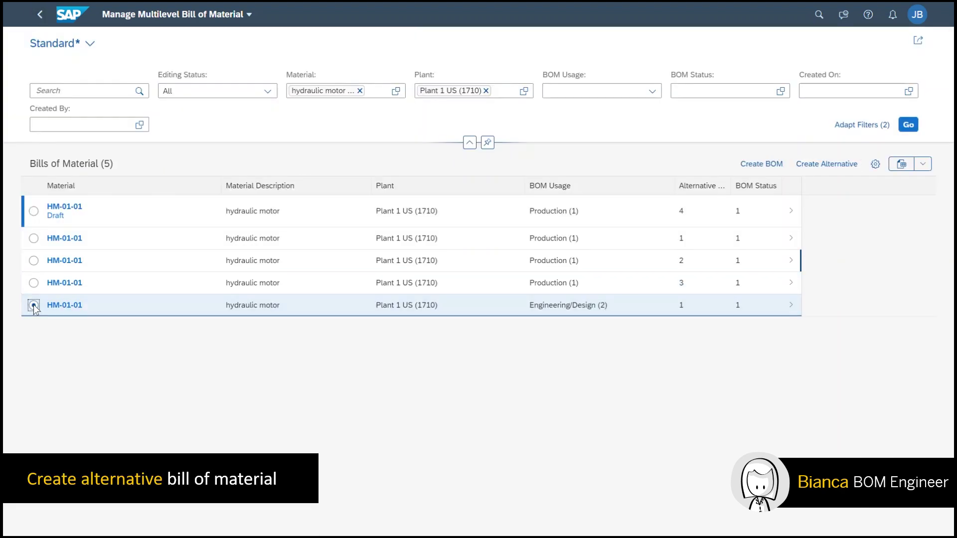
click(824, 163)
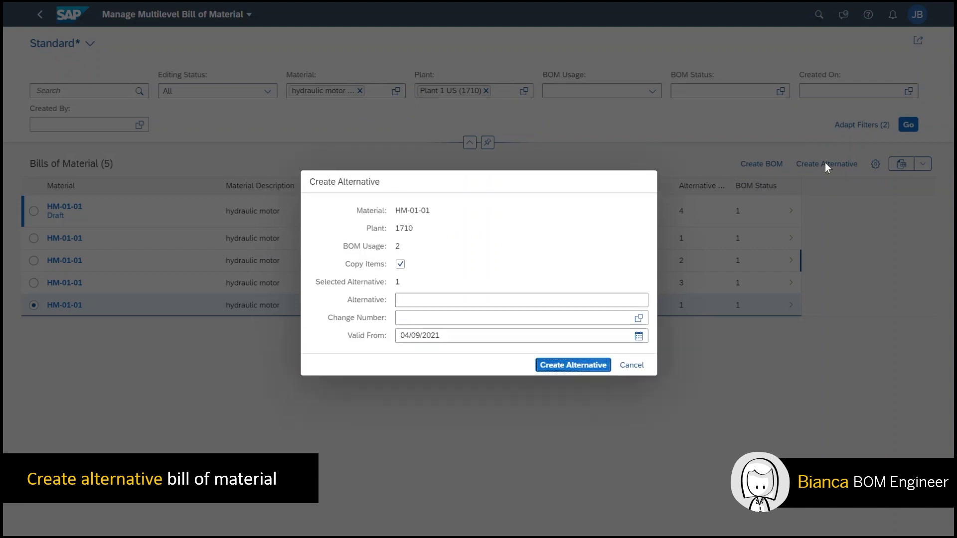
Step: Create the alternative with copied items and expand electric motor EM-01-01 to list its parts
click(583, 366)
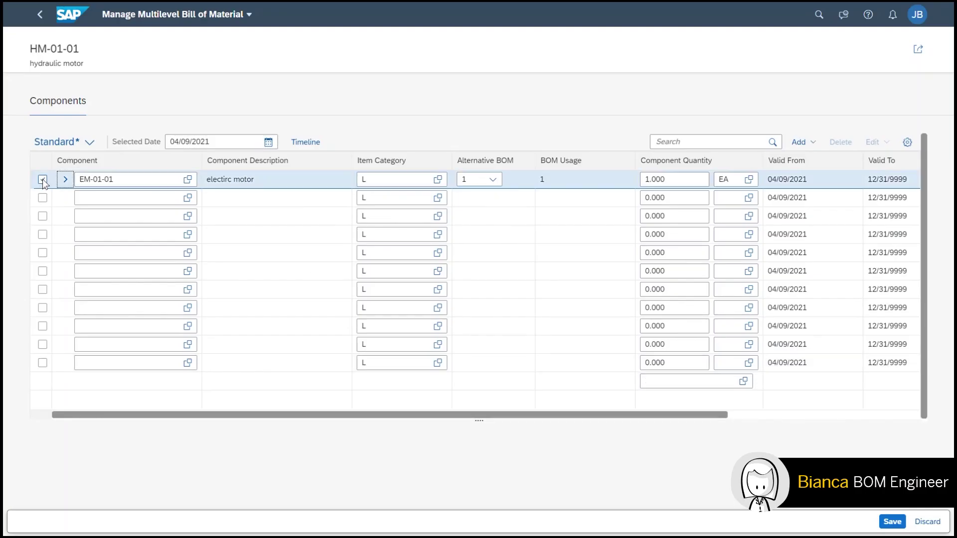
click(65, 179)
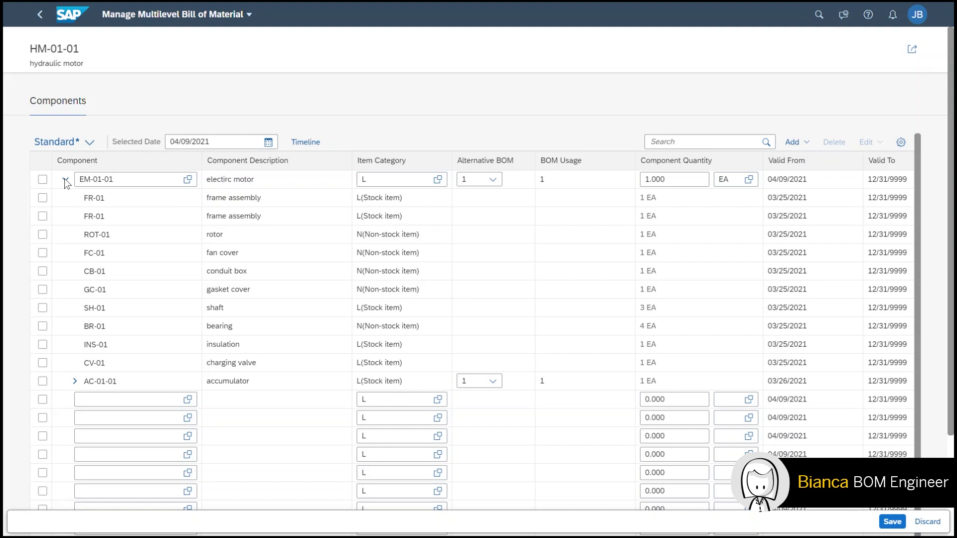